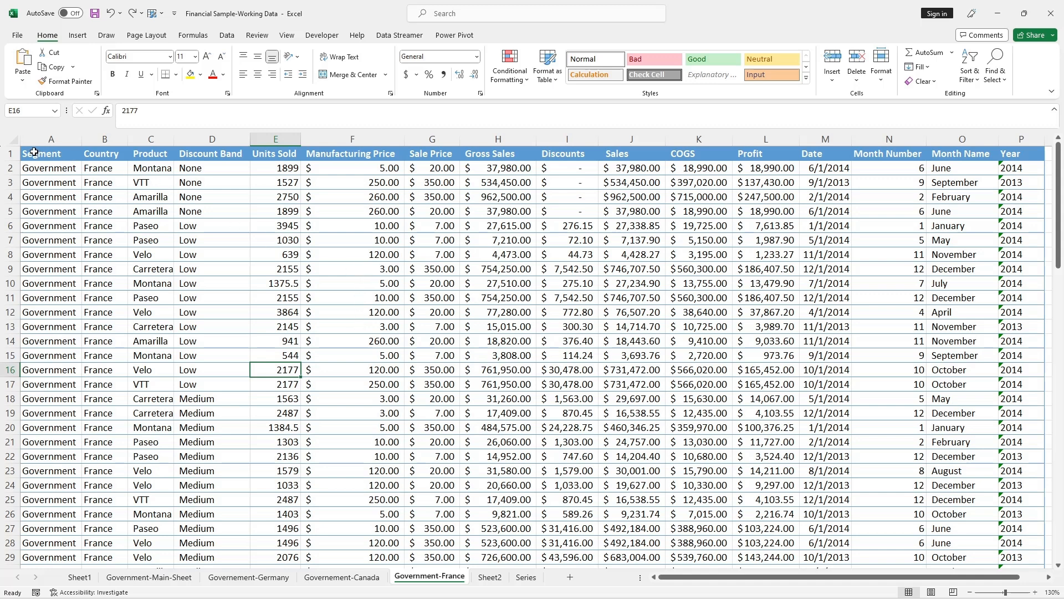
- Start a Text That Contains highlight rule for the whole data table, from the Segment header to the last Year row
left_click_drag(158, 169, 180, 542)
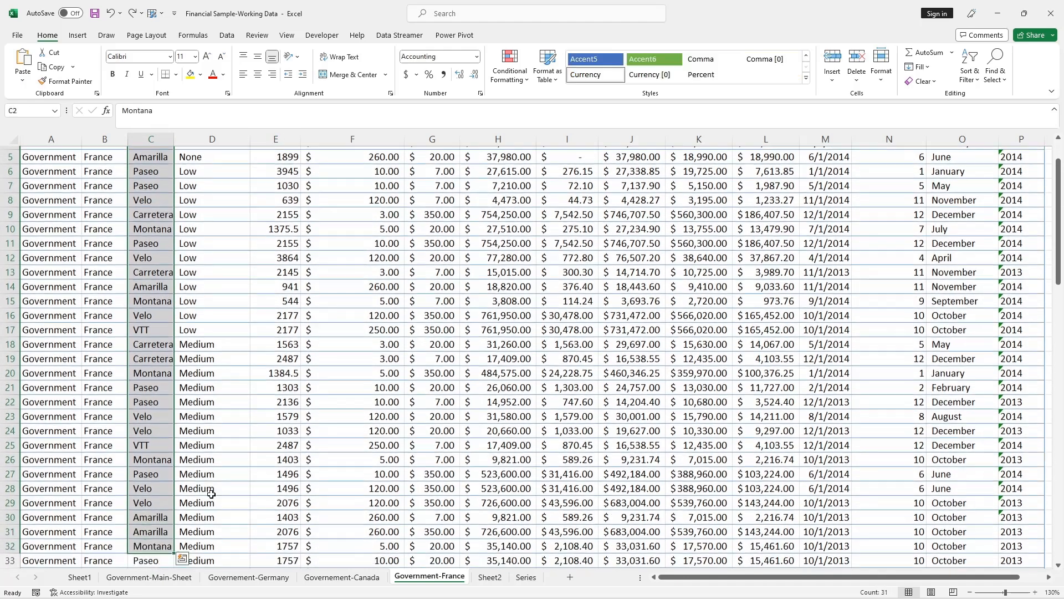
scroll(218, 320, "up", 2)
left_click_drag(40, 155, 915, 547)
left_click_drag(770, 579, 581, 571)
scroll(276, 369, "up", 5)
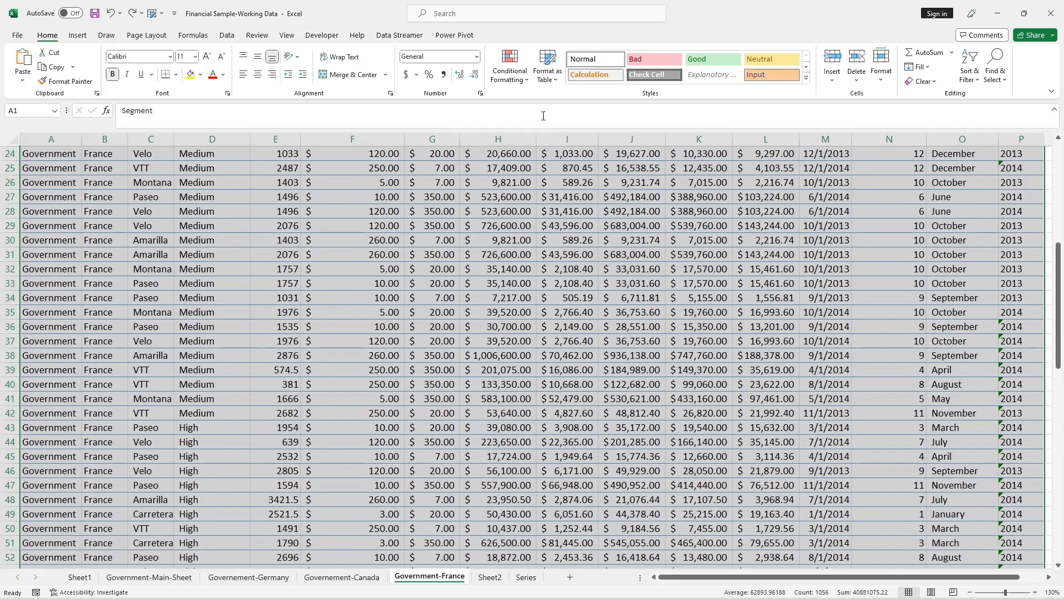
left_click(510, 69)
mouse_move(551, 105)
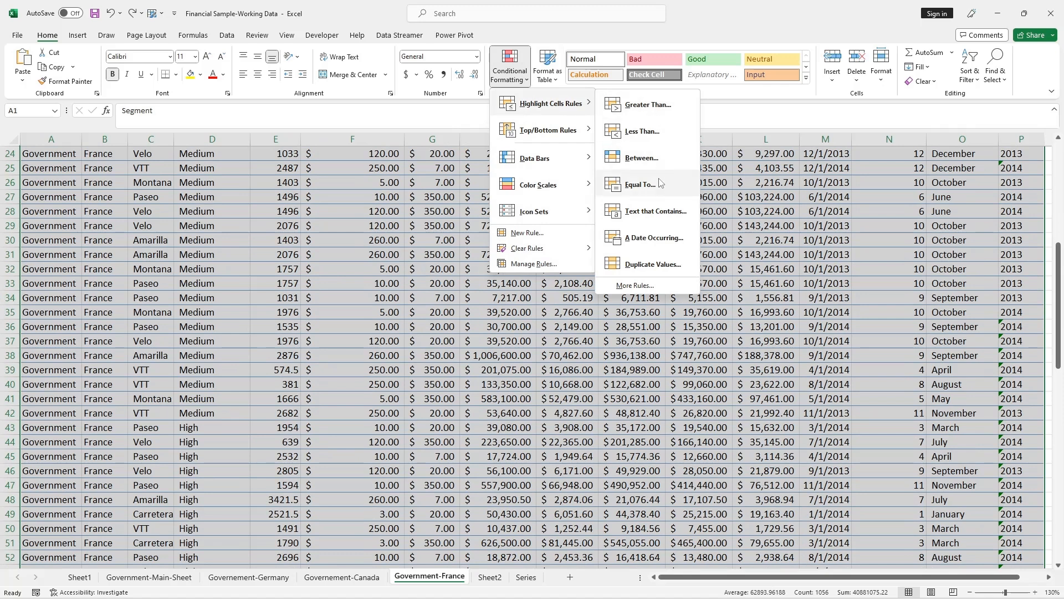
left_click(656, 211)
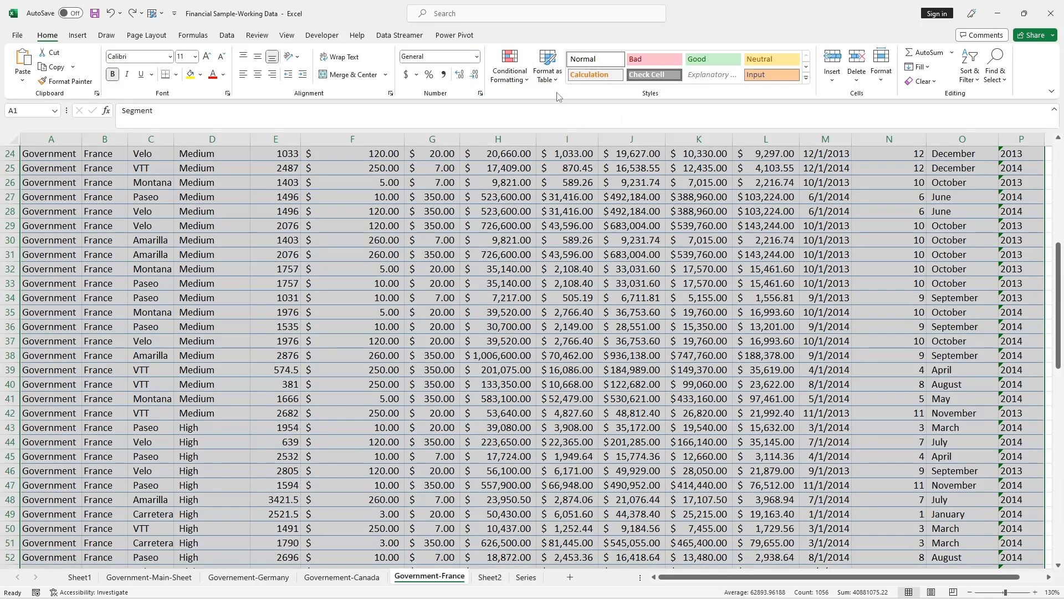
left_click(510, 65)
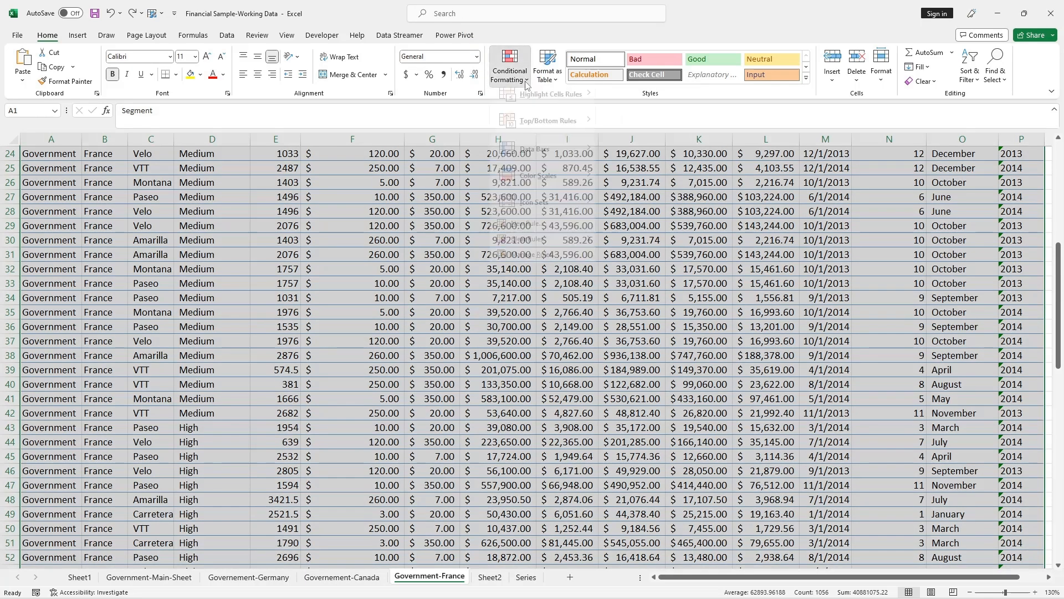
mouse_move(550, 105)
left_click(637, 210)
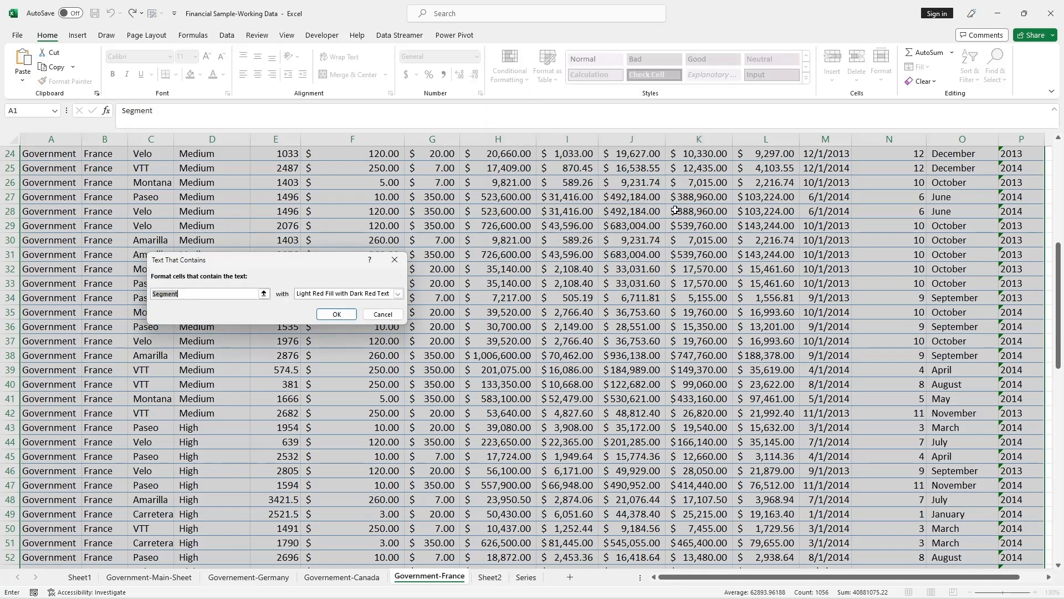
- Highlight the cells containing "Paseo" with Yellow Fill with Dark Yellow Text
left_click(224, 294)
left_click_drag(179, 295, 151, 294)
key("BackSpace")
type("P")
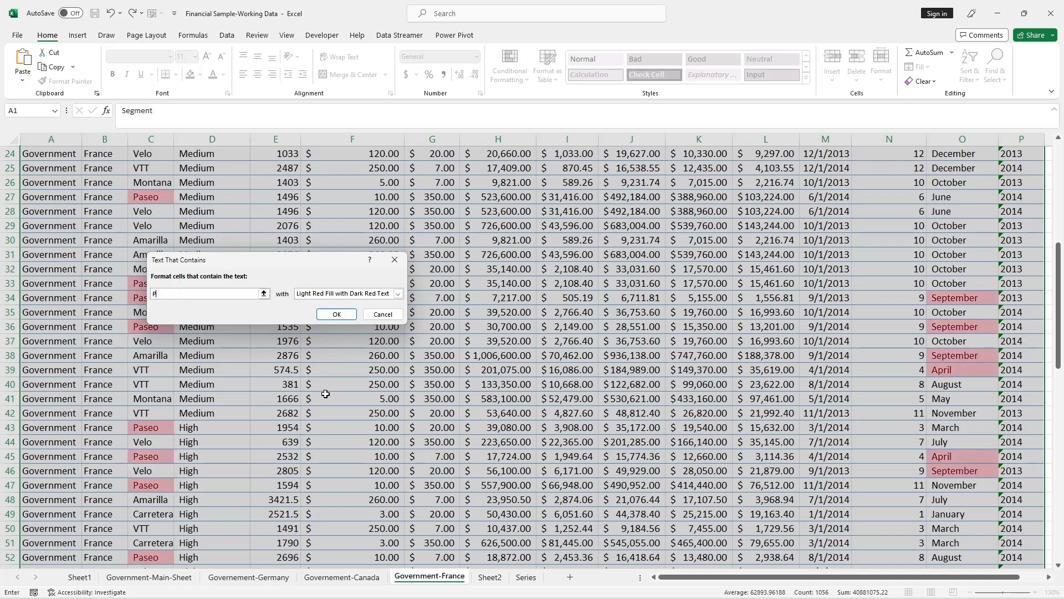
type("aseo")
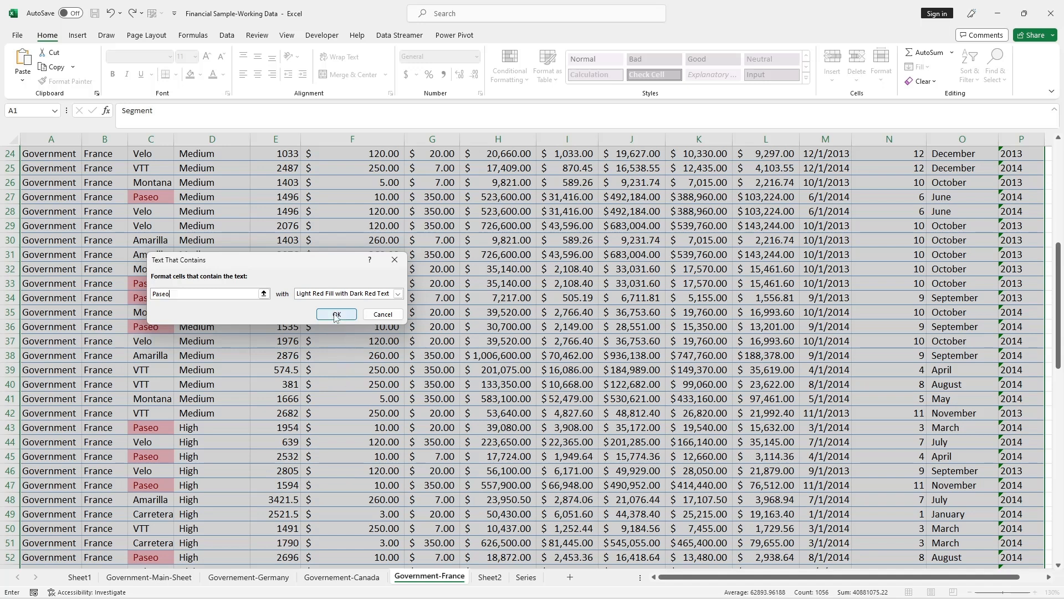
left_click(397, 294)
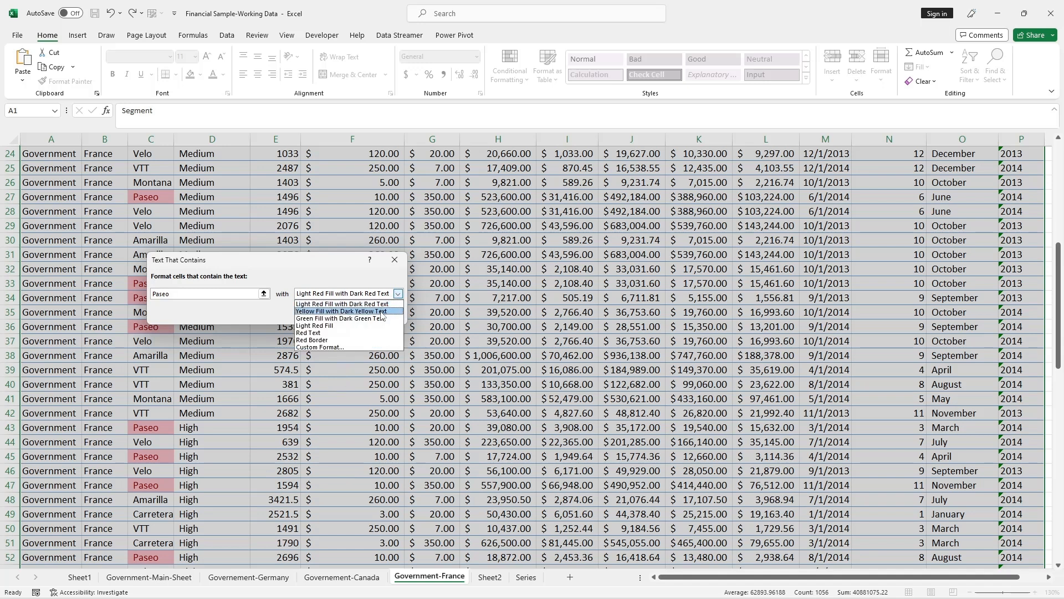
left_click(380, 311)
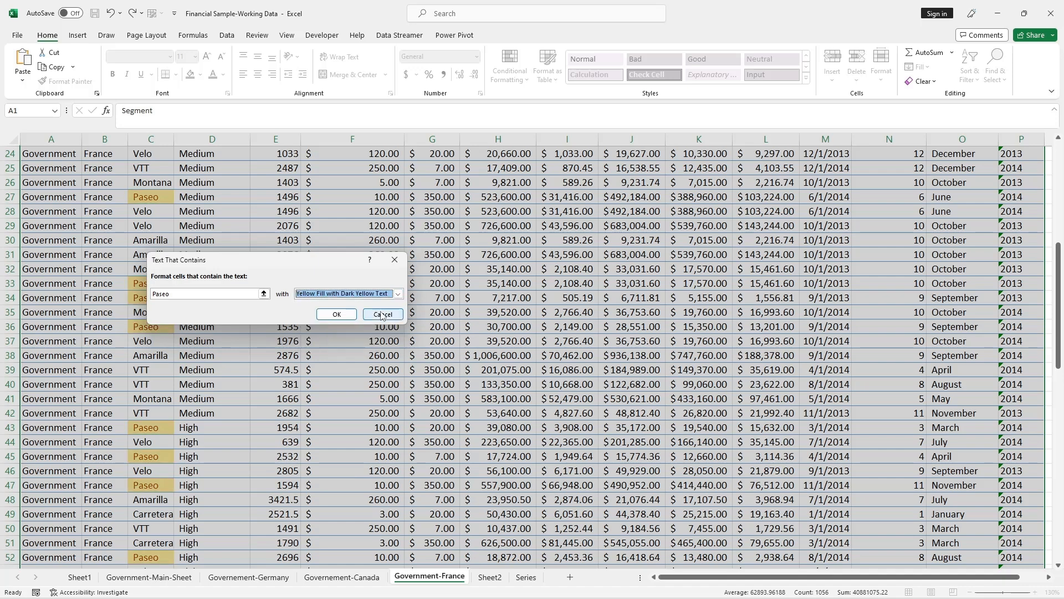
left_click(337, 313)
scroll(388, 260, "up", 8)
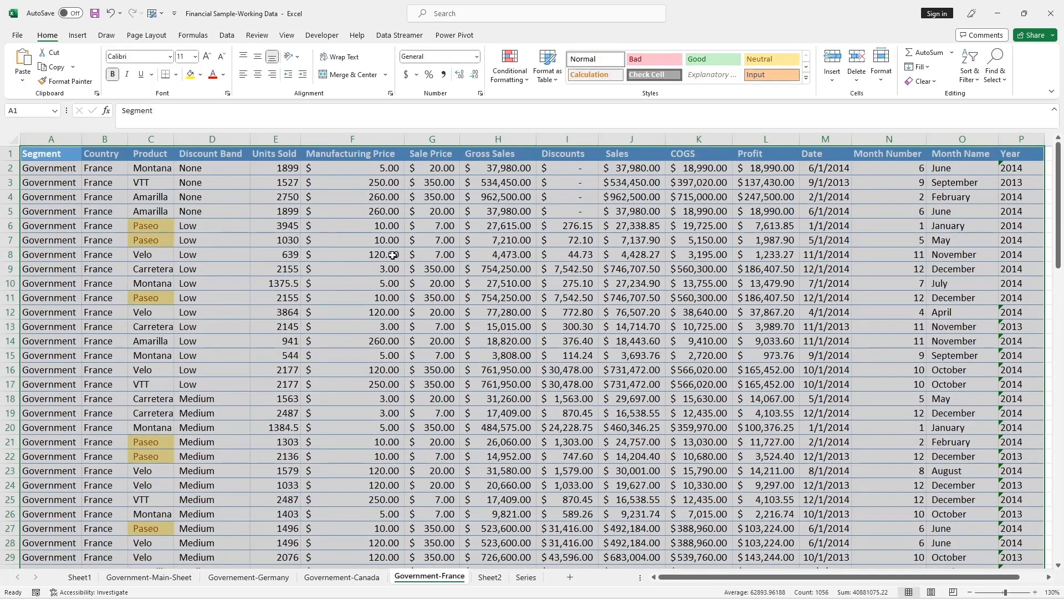
left_click(396, 244)
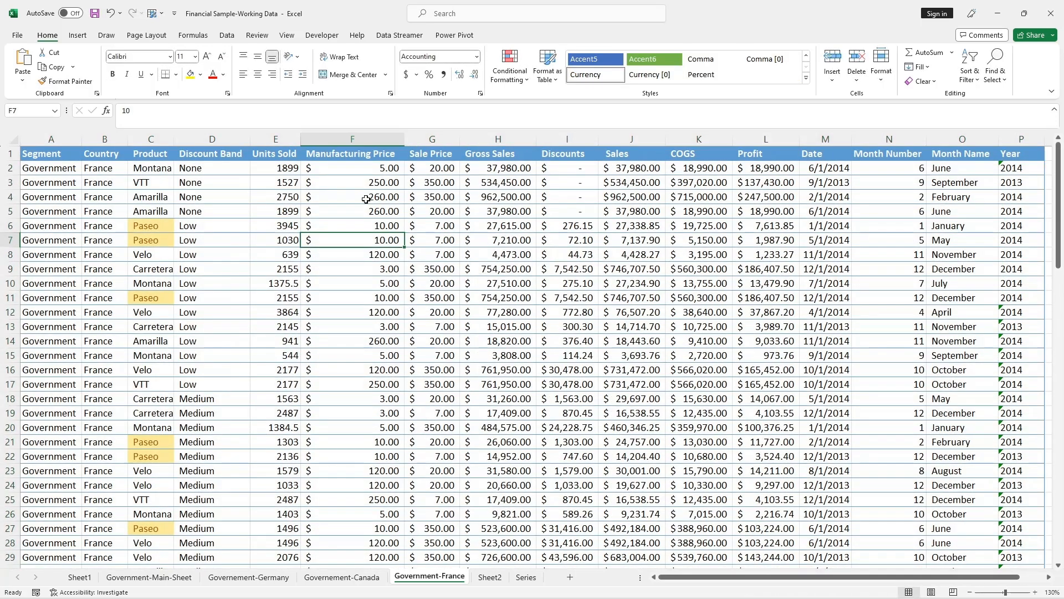
- Add filters to the header row and filter the Product column by the yellow cell color
left_click_drag(33, 155, 1012, 155)
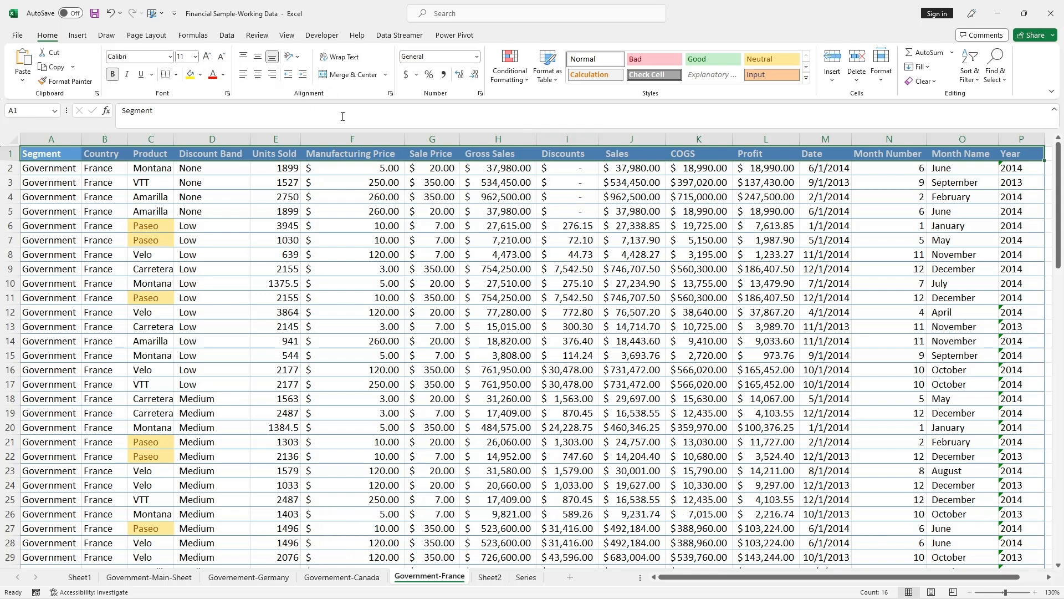
left_click(227, 37)
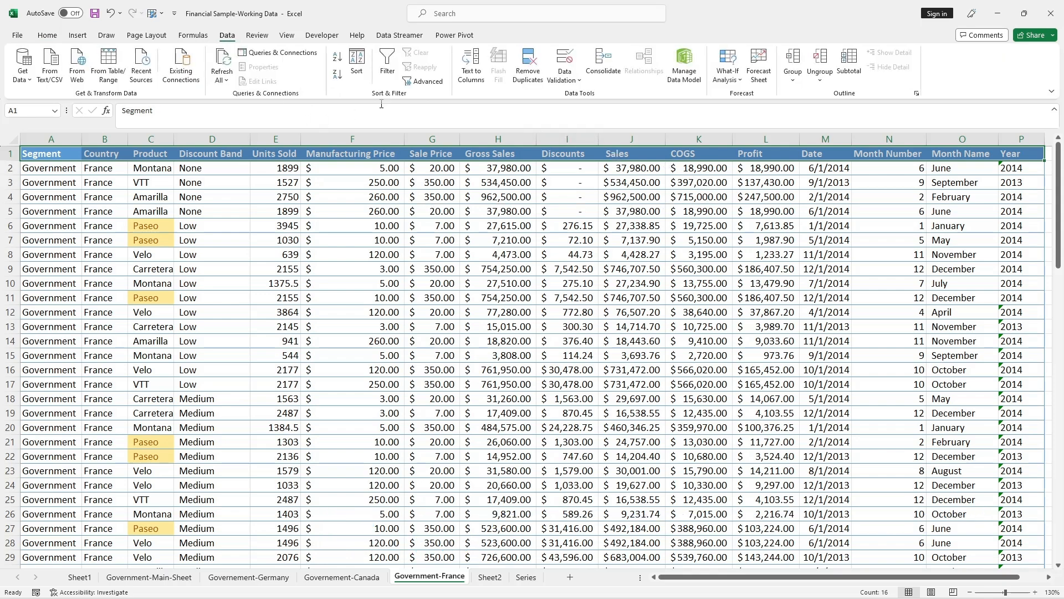
left_click(388, 75)
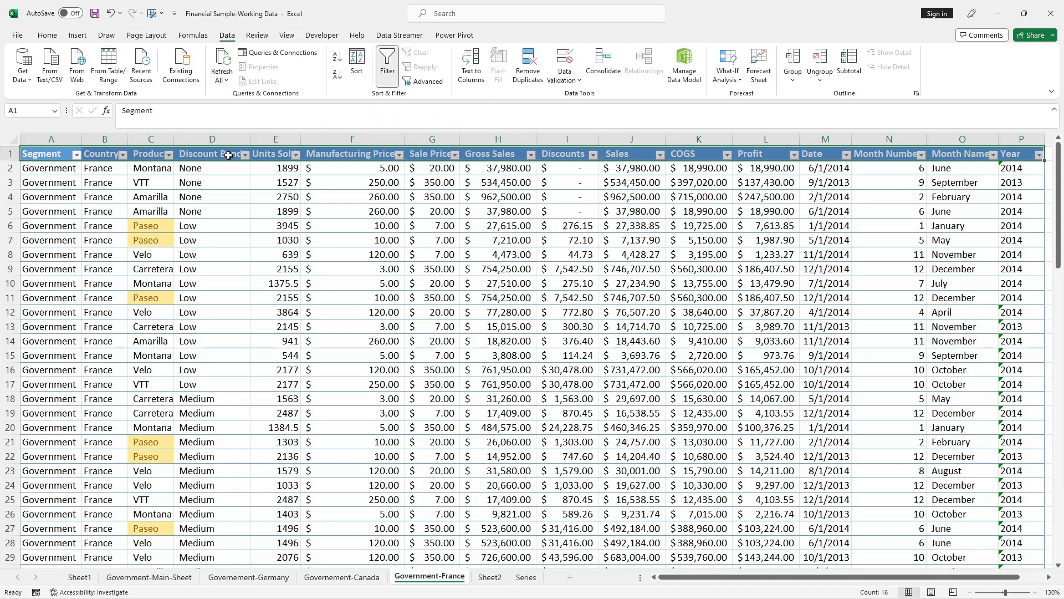
left_click(169, 156)
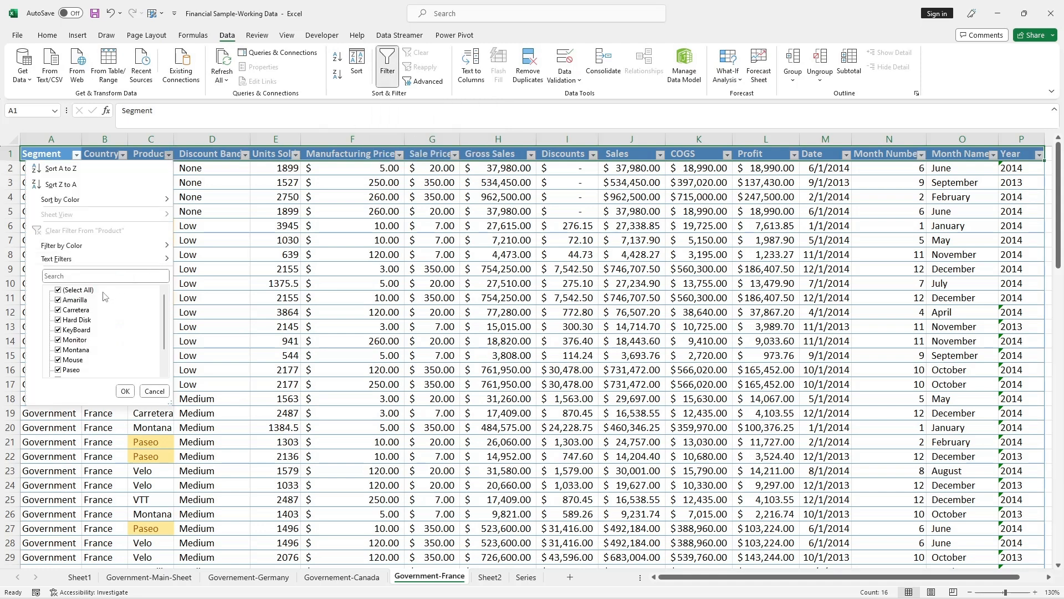
mouse_move(91, 247)
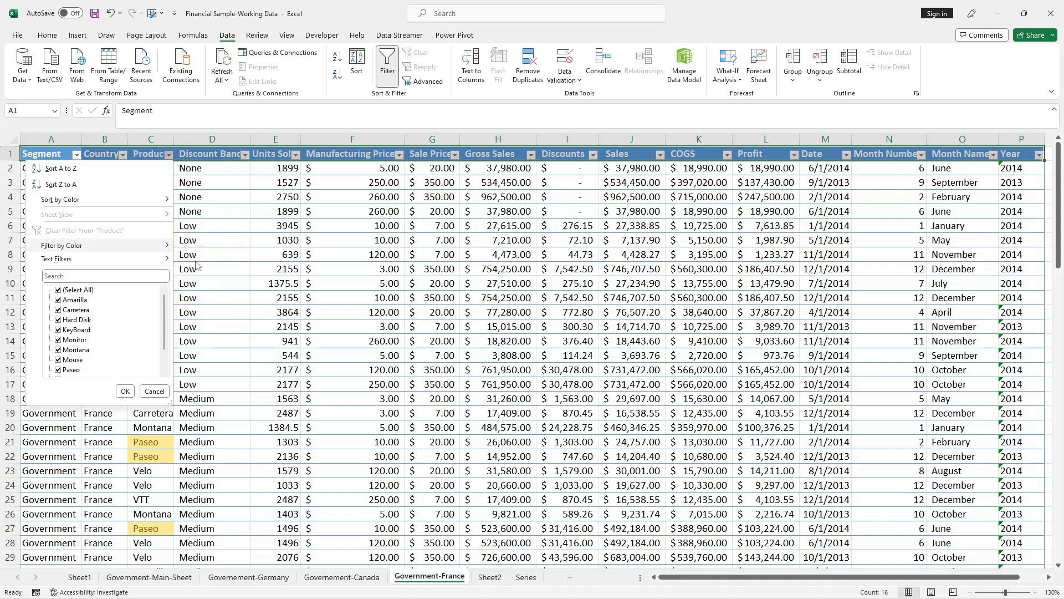
left_click(198, 261)
left_click(308, 252)
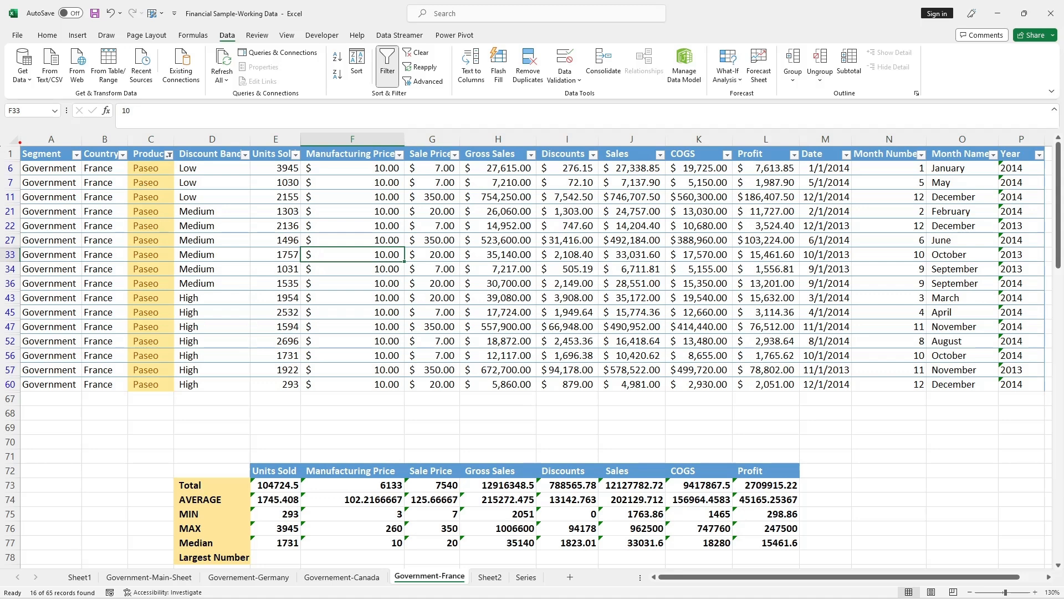
- Turn off the header filters to bring back all rows of the table
mouse_move(19, 142)
left_mouse_down()
mouse_move(88, 201)
mouse_move(486, 354)
mouse_move(941, 399)
mouse_move(1055, 395)
left_mouse_up()
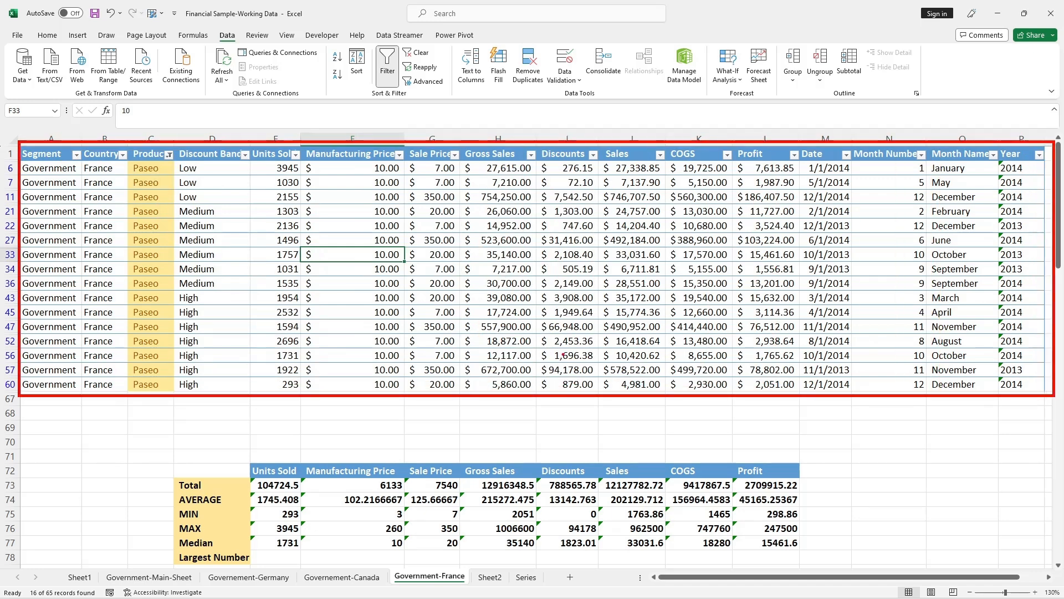
key("Escape")
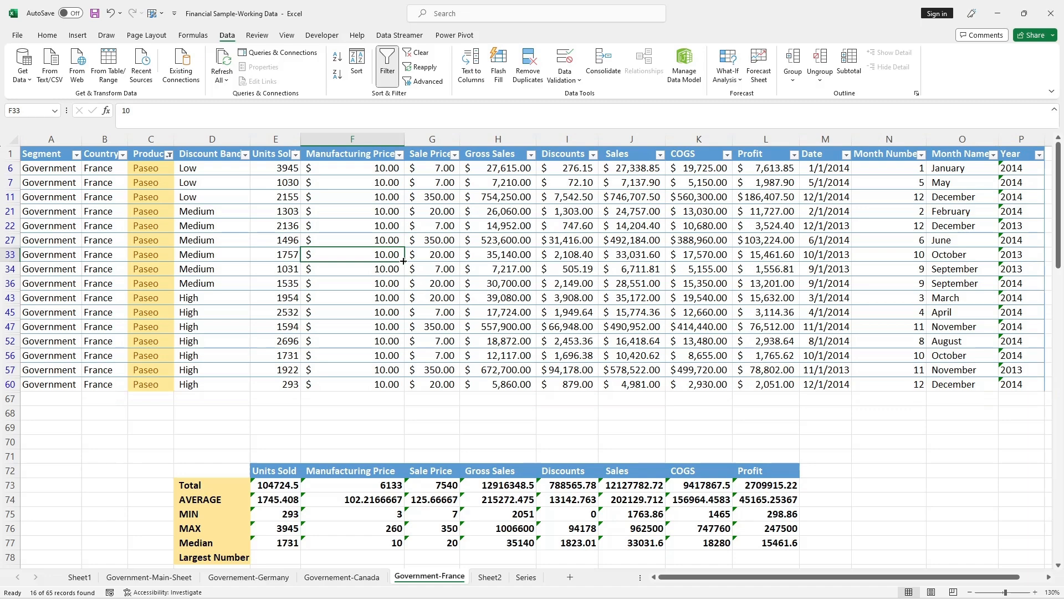
left_click(387, 65)
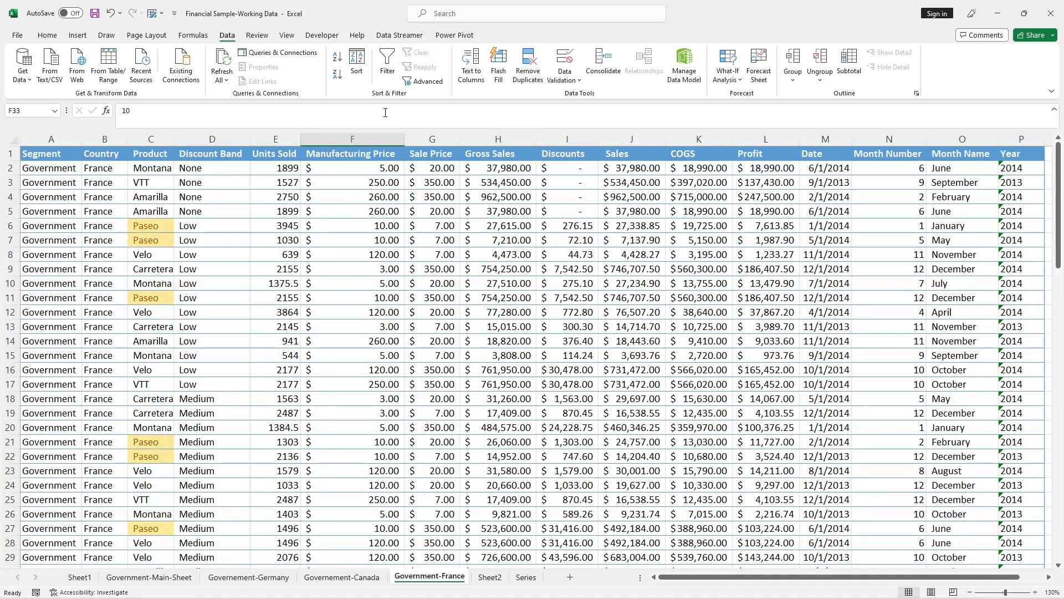
- Clear the conditional formatting rules from the entire Government-France sheet
left_click(47, 35)
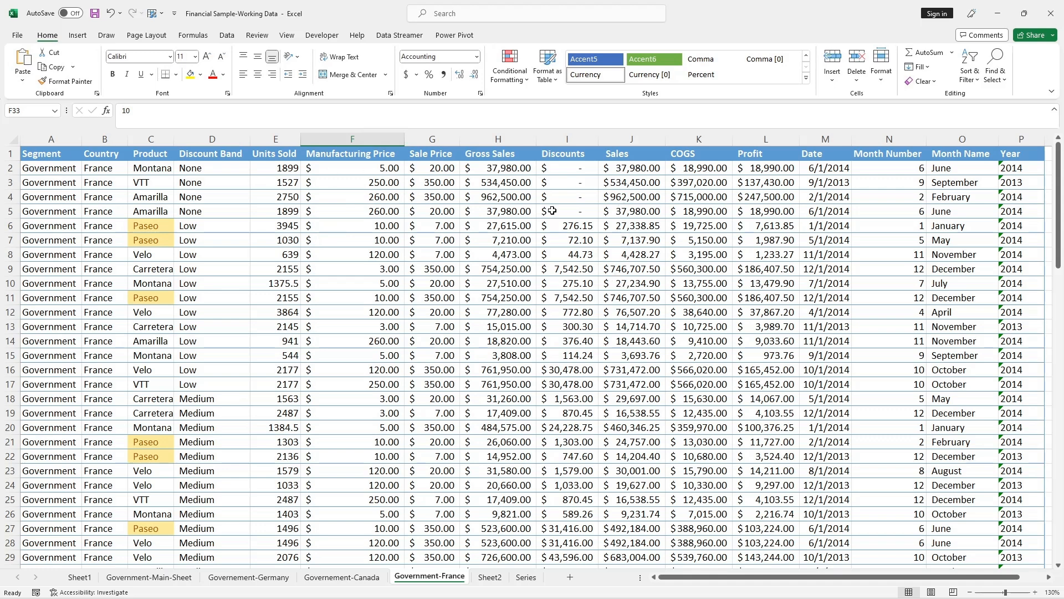
left_click(528, 83)
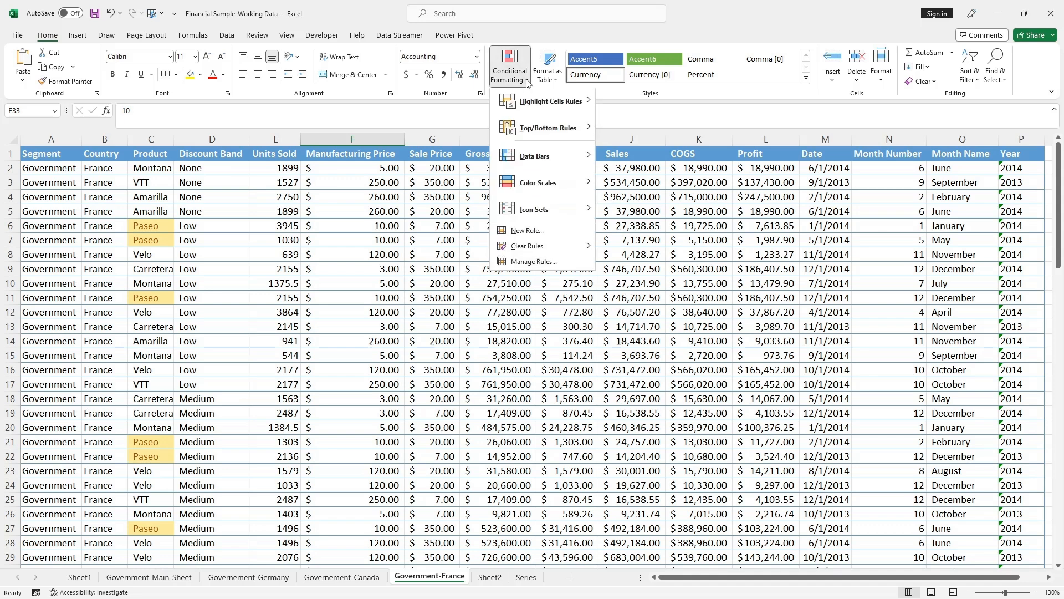
mouse_move(563, 105)
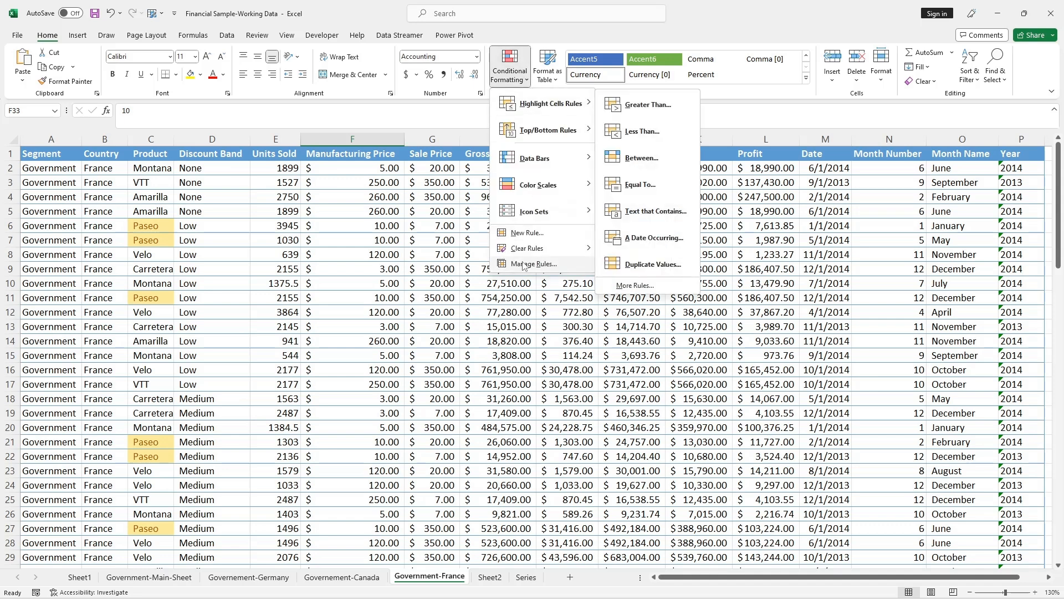
mouse_move(535, 250)
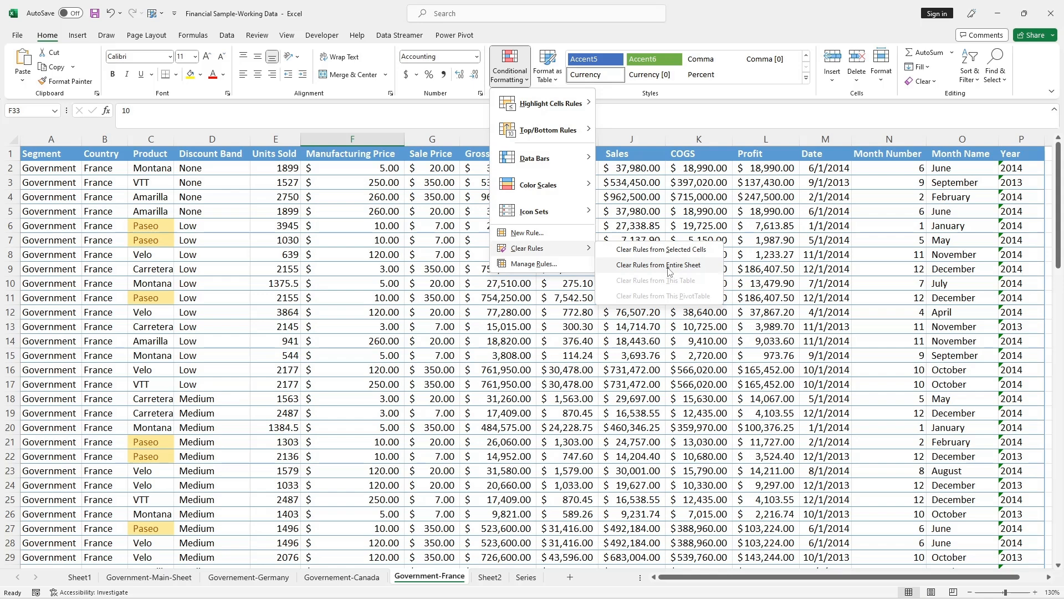
left_click(668, 269)
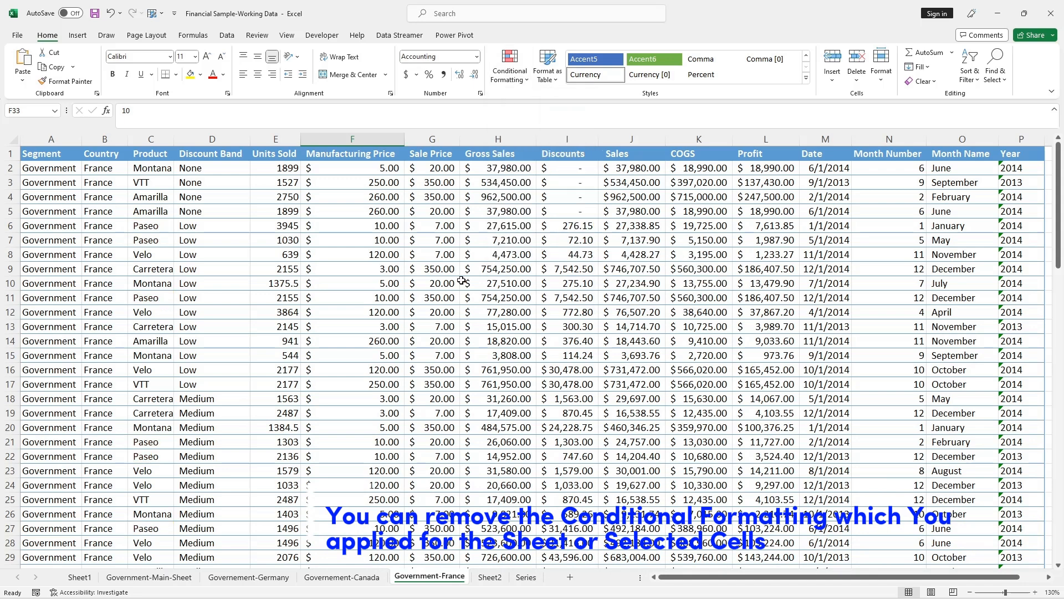
left_click(433, 284)
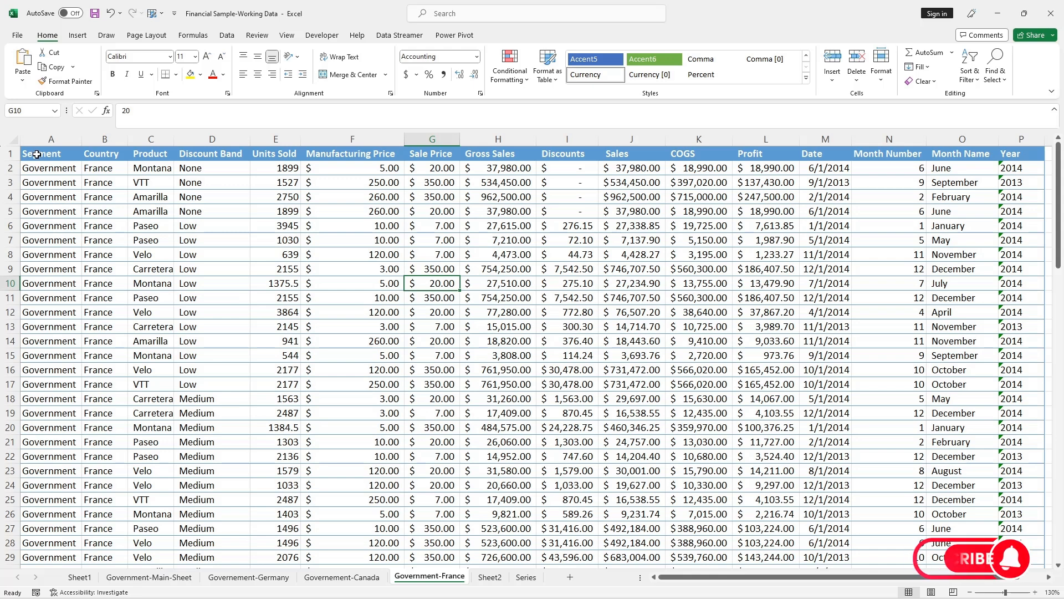
left_click(514, 78)
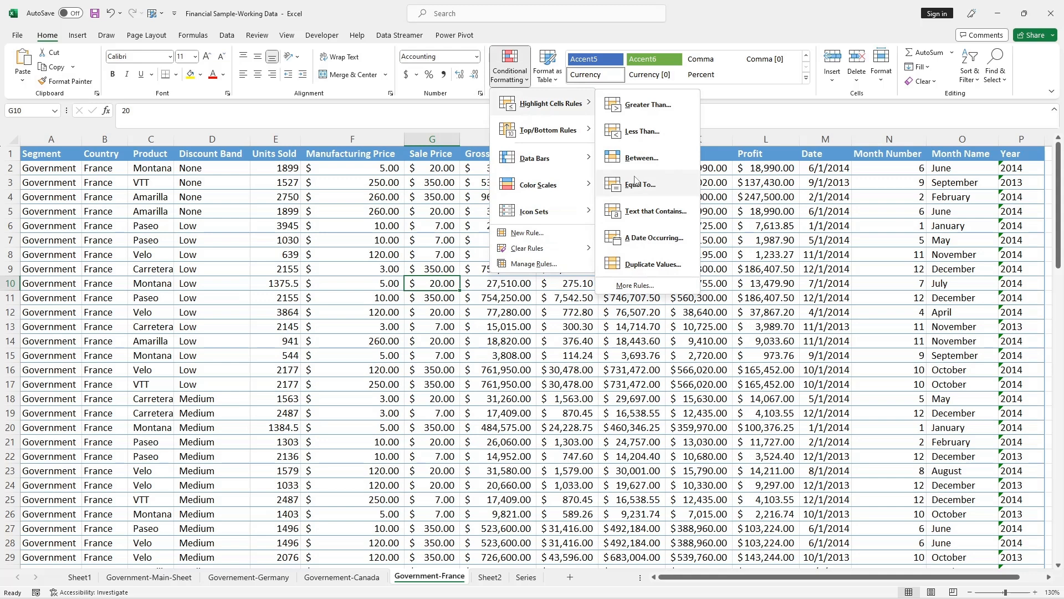
left_click(373, 342)
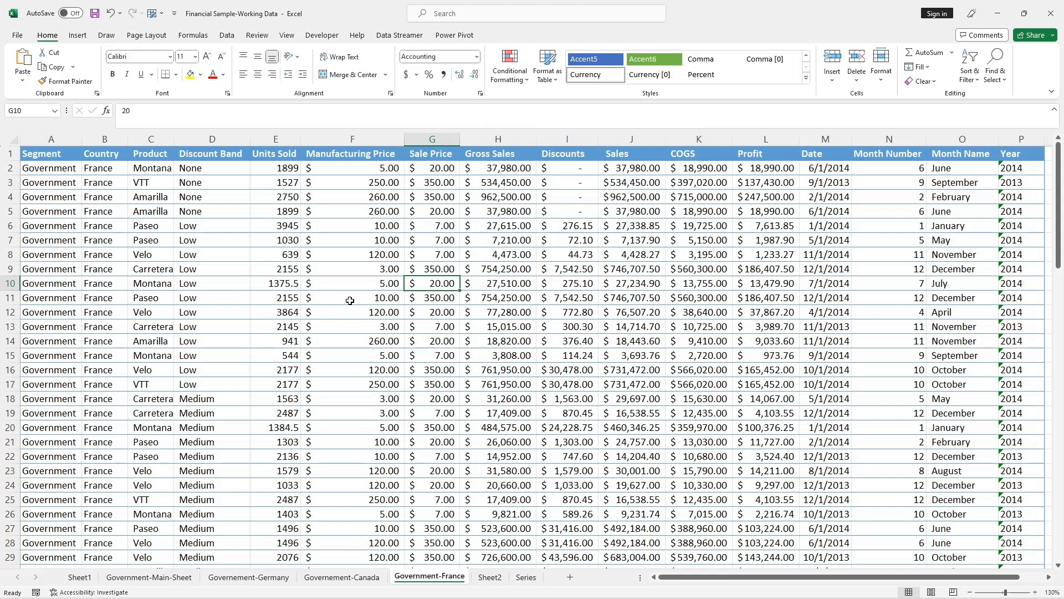